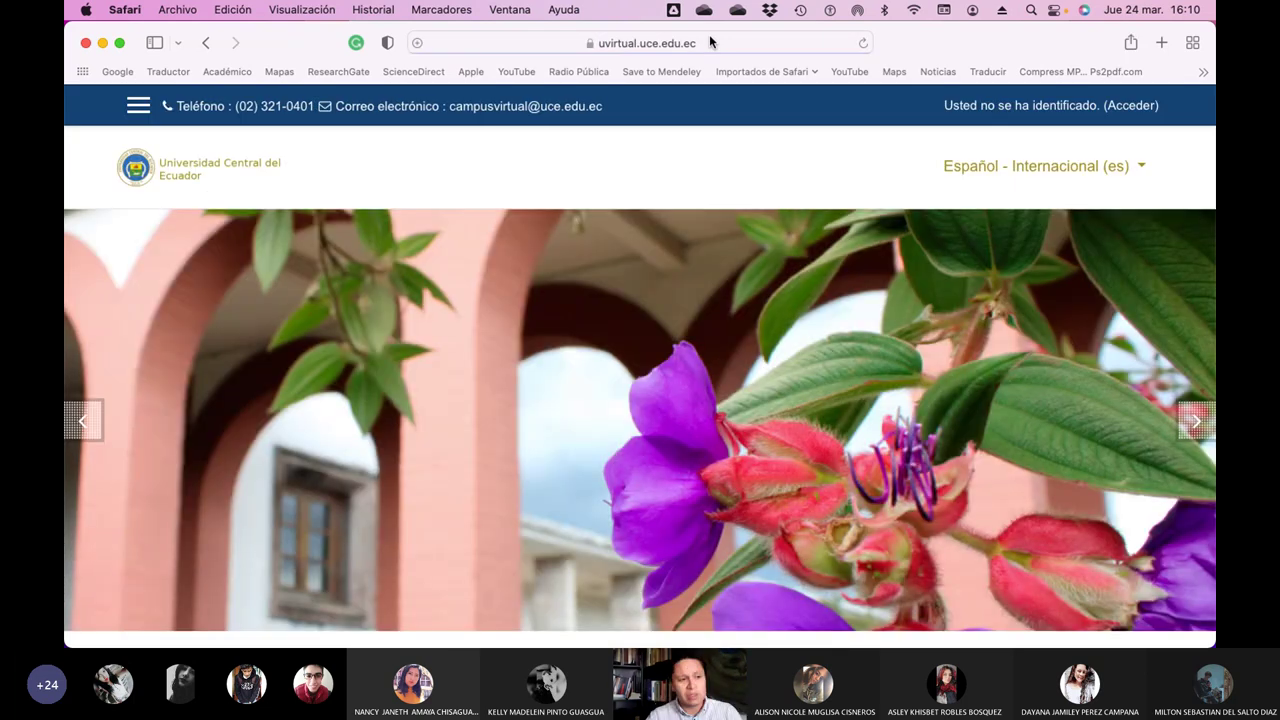
- Log in to the virtual campus with the account's saved username and password
left_click(1124, 106)
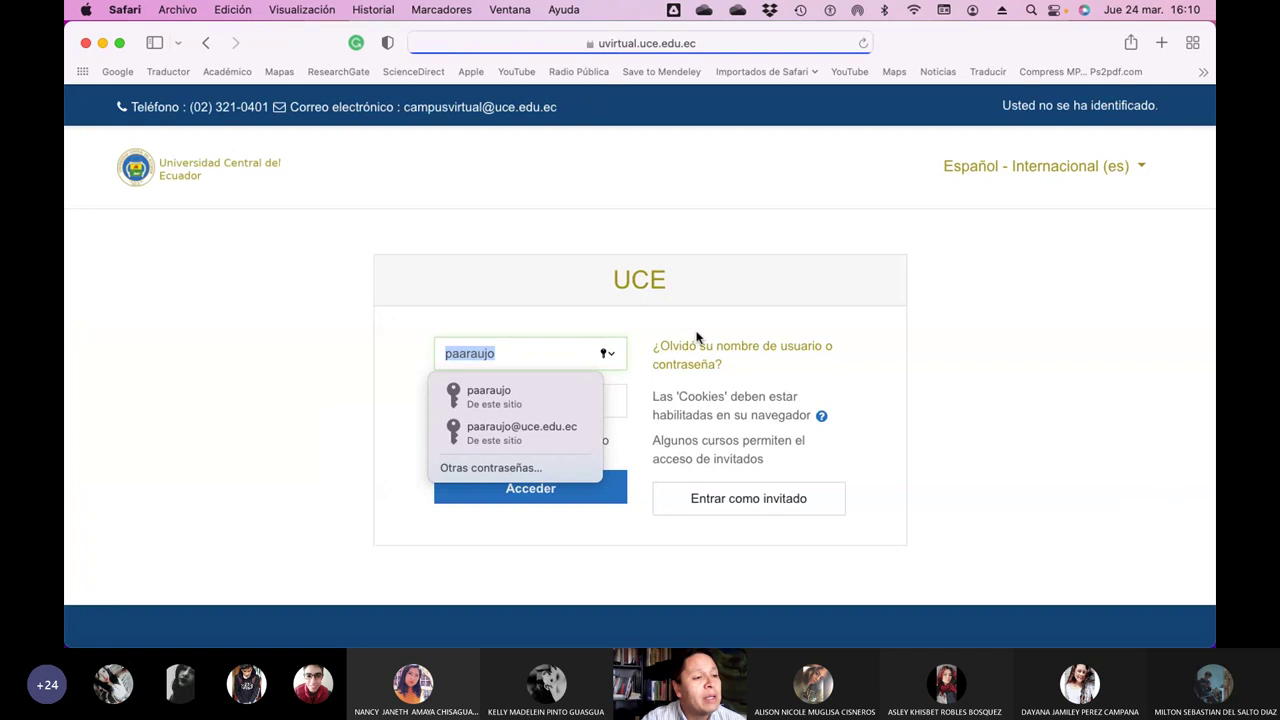
left_click(544, 395)
left_click(546, 494)
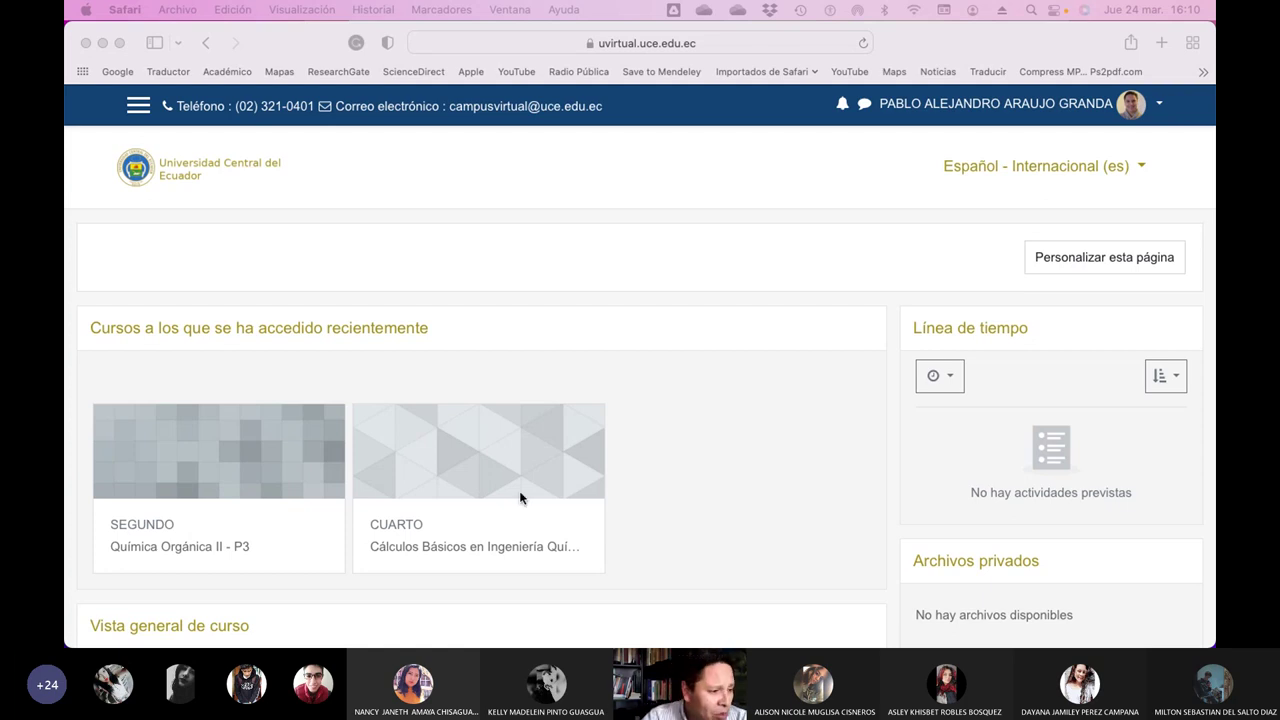
- Open the course Cálculos Básicos en Ingeniería Química II and its Asistencia P2 attendance module
left_click(408, 551)
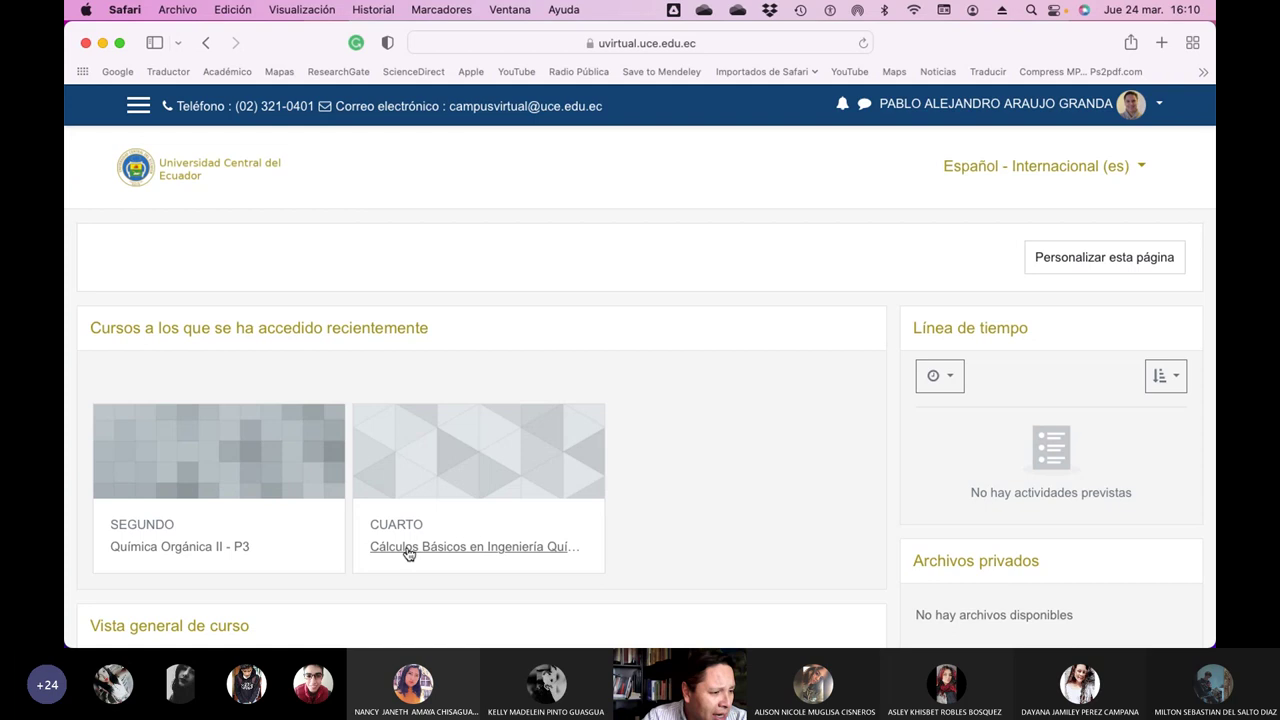
left_click(408, 550)
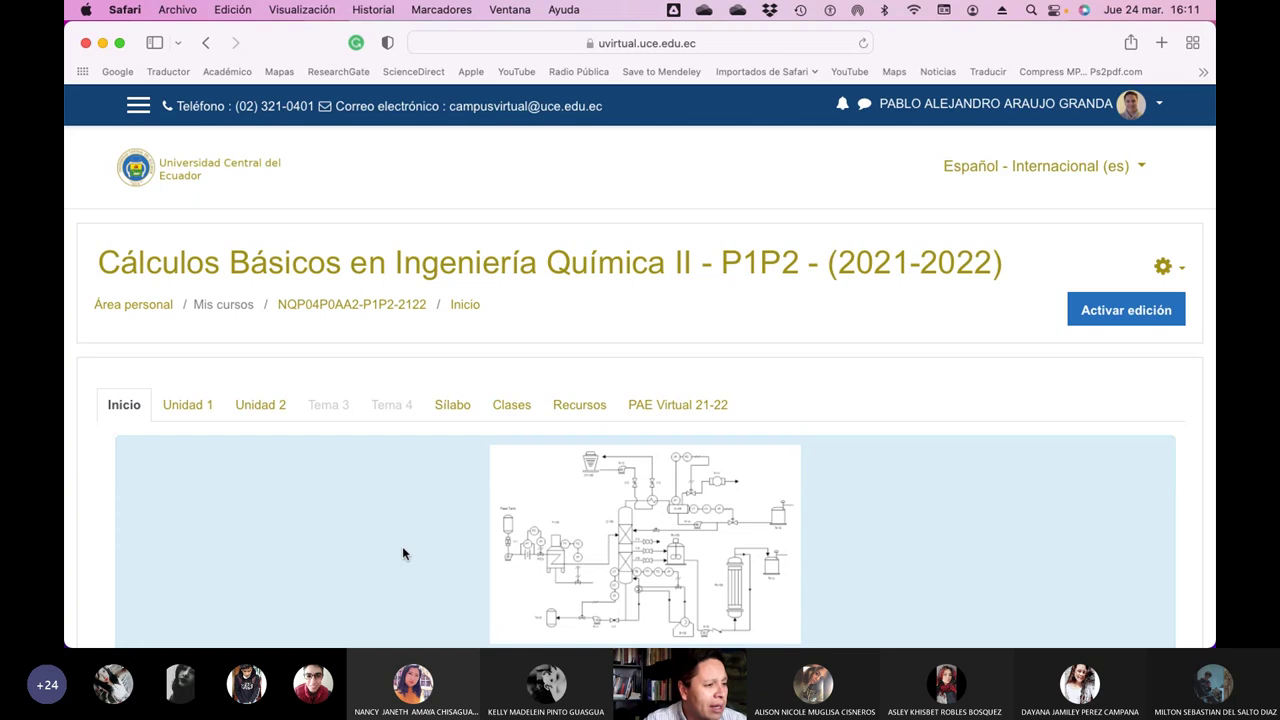
left_click(402, 546)
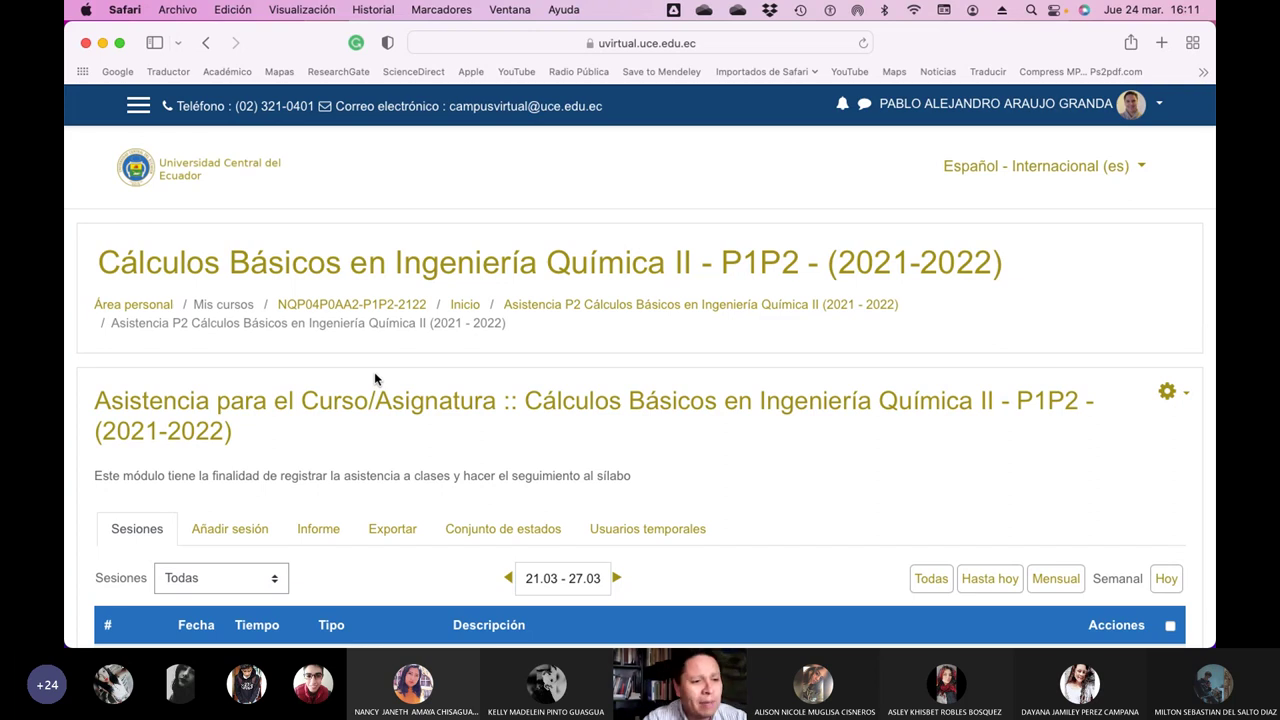
- Open the Paralelo 2 session of 24 March 2022, 4PM - 6PM, for editing
scroll(375, 378, "down", 5)
left_click(1103, 345)
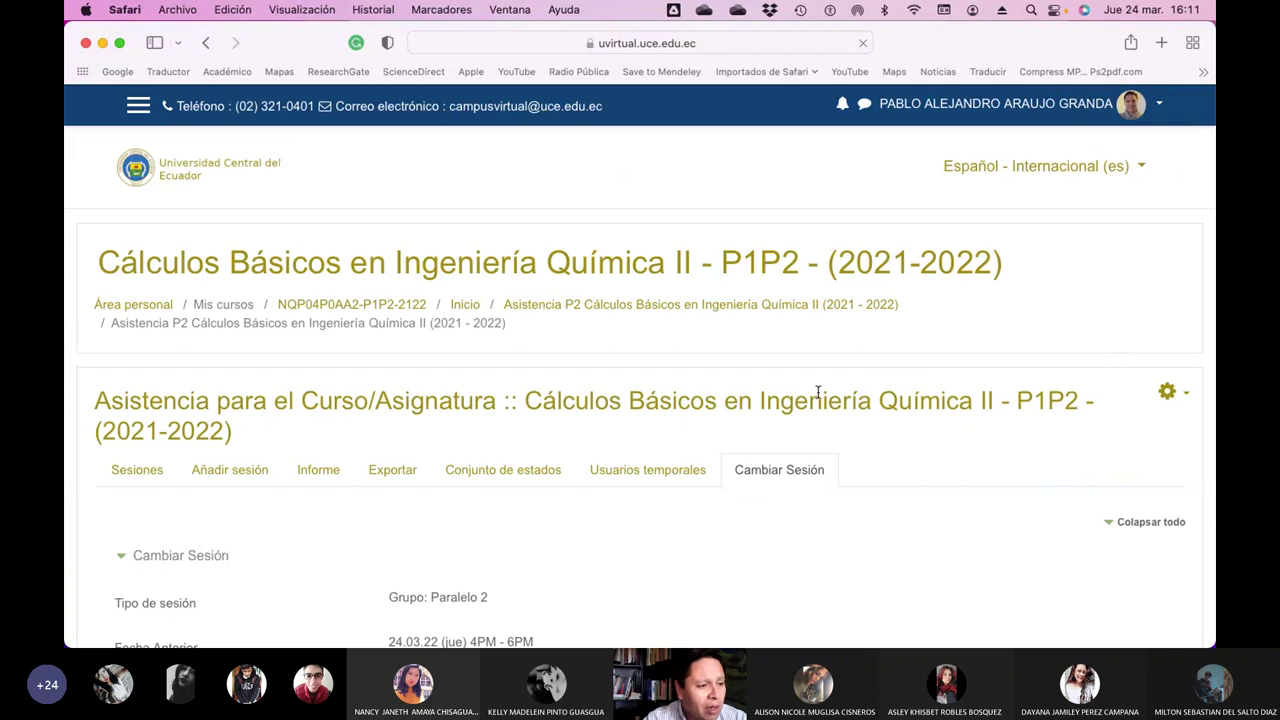
scroll(850, 392, "down", 8)
scroll(817, 397, "down", 1)
scroll(817, 397, "up", 3)
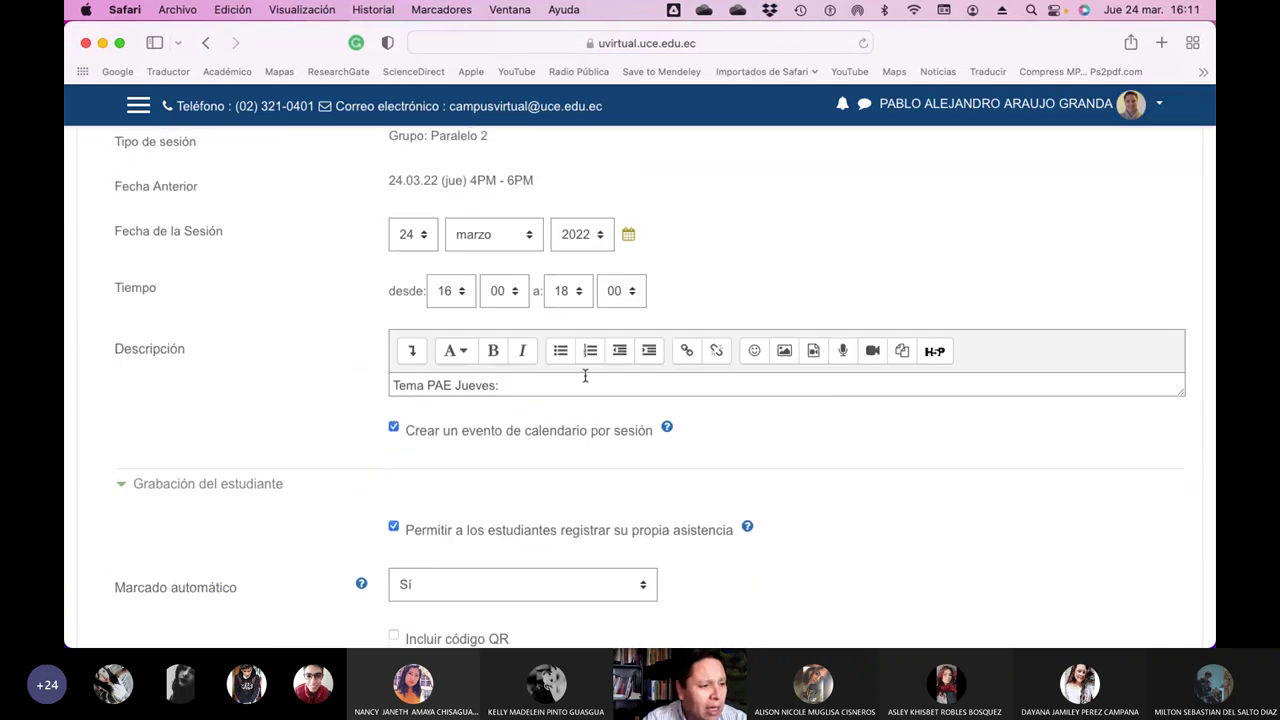
- Complete the session description as "Tema PAE Jueves: Cierre del ciclo académico 2021-2022" and save the session
left_click(564, 388)
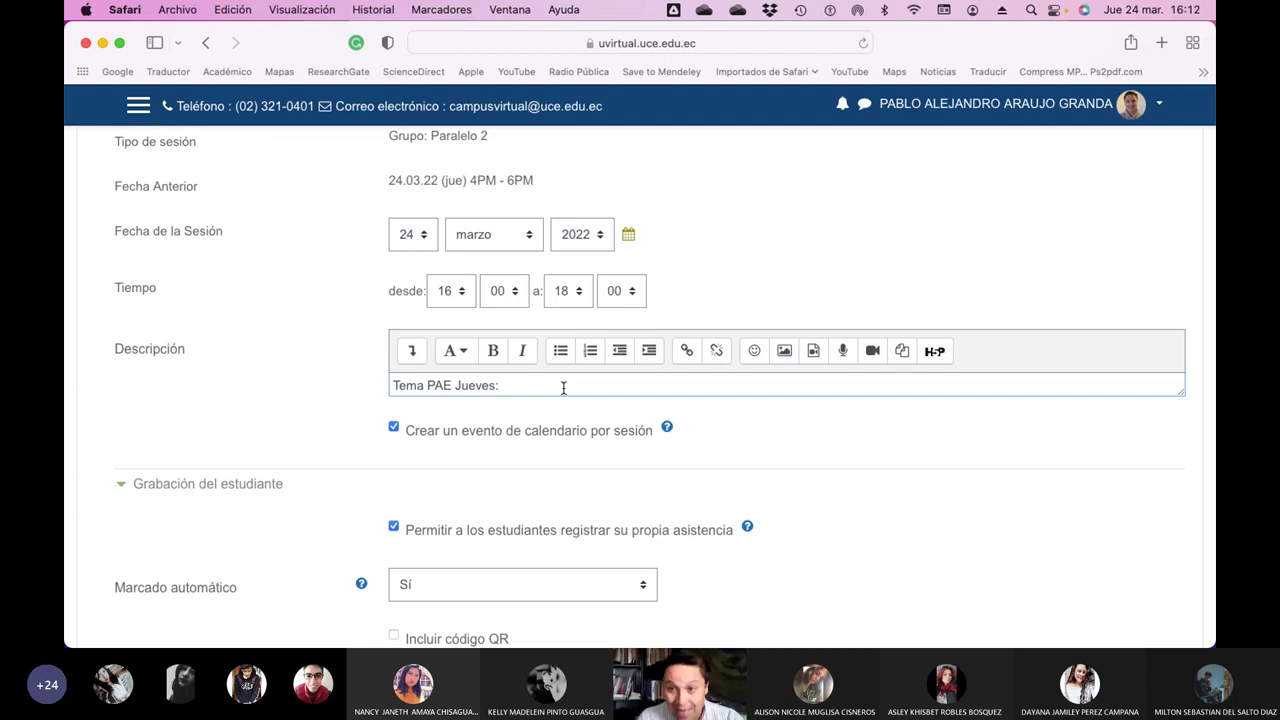
type("Cierre")
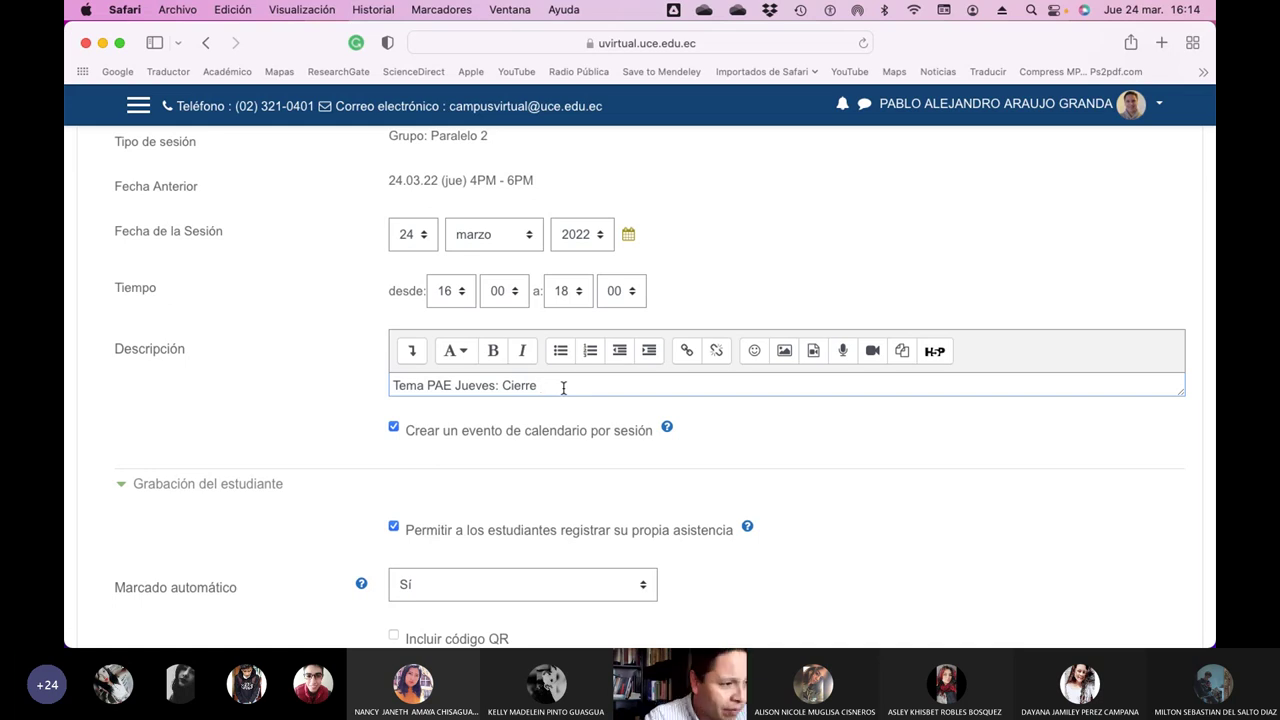
type("del ciclo")
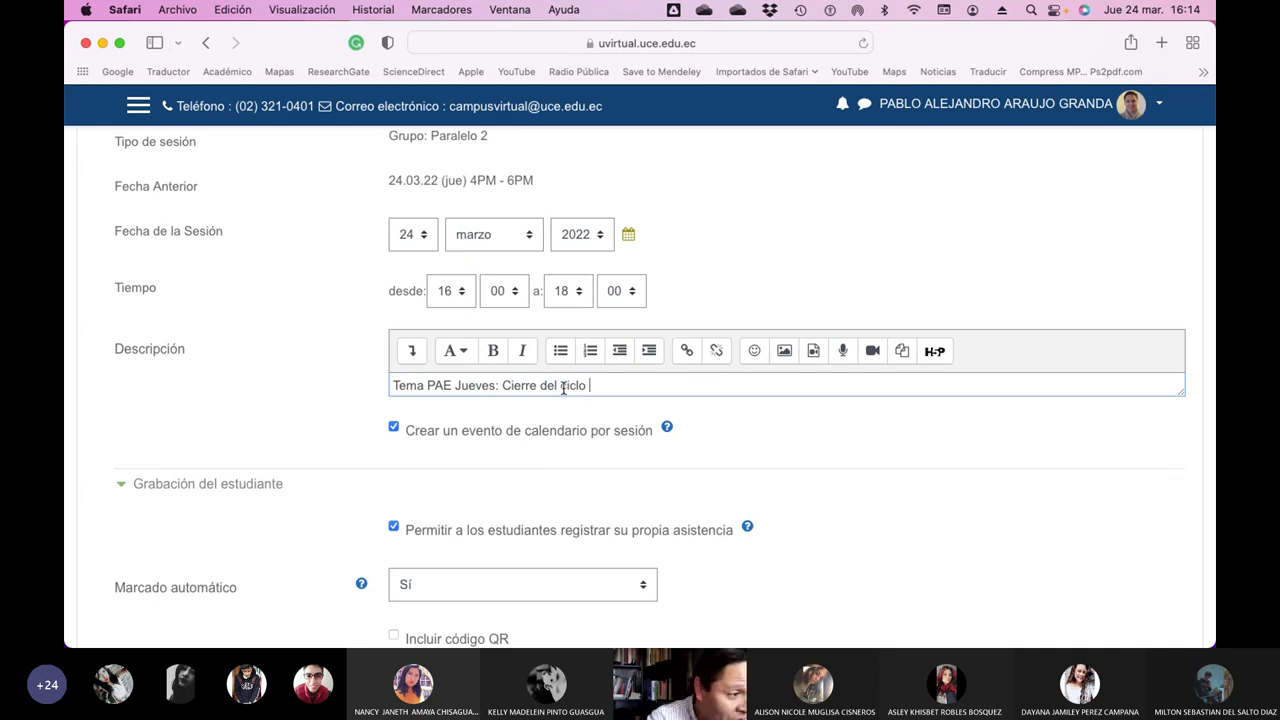
type(" académico")
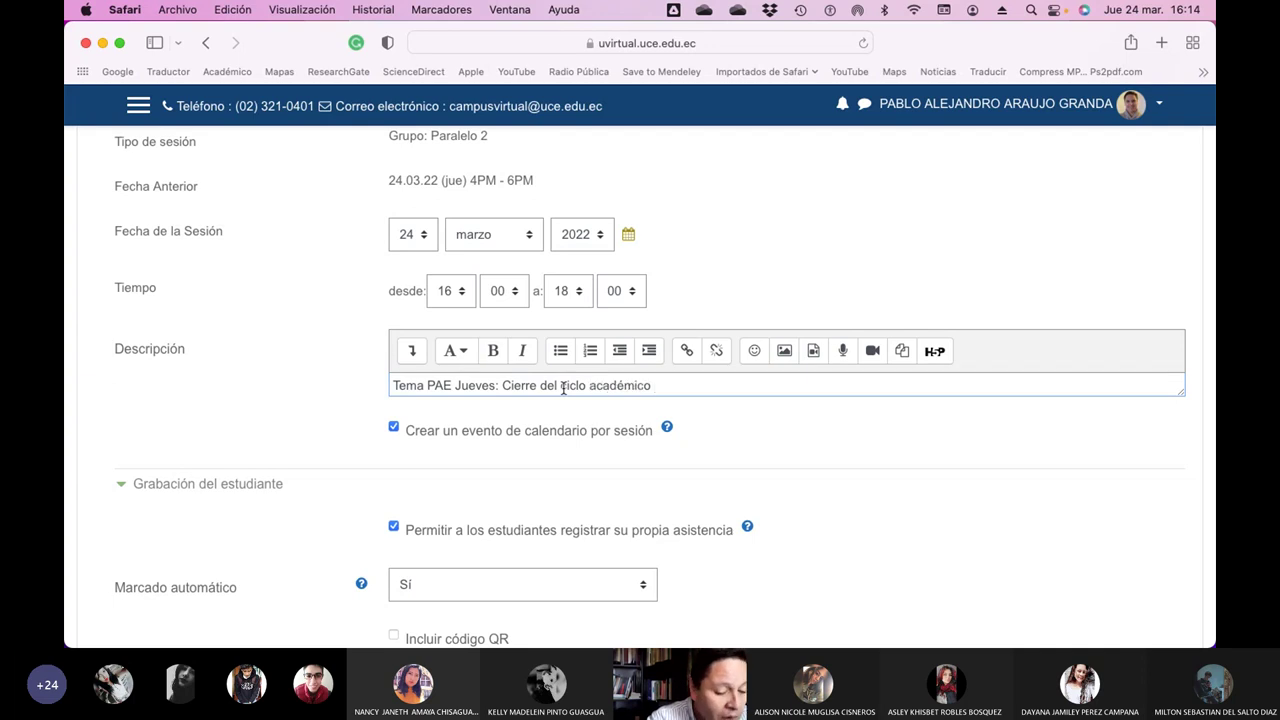
type(" 2021-2022")
scroll(563, 389, "left", 2)
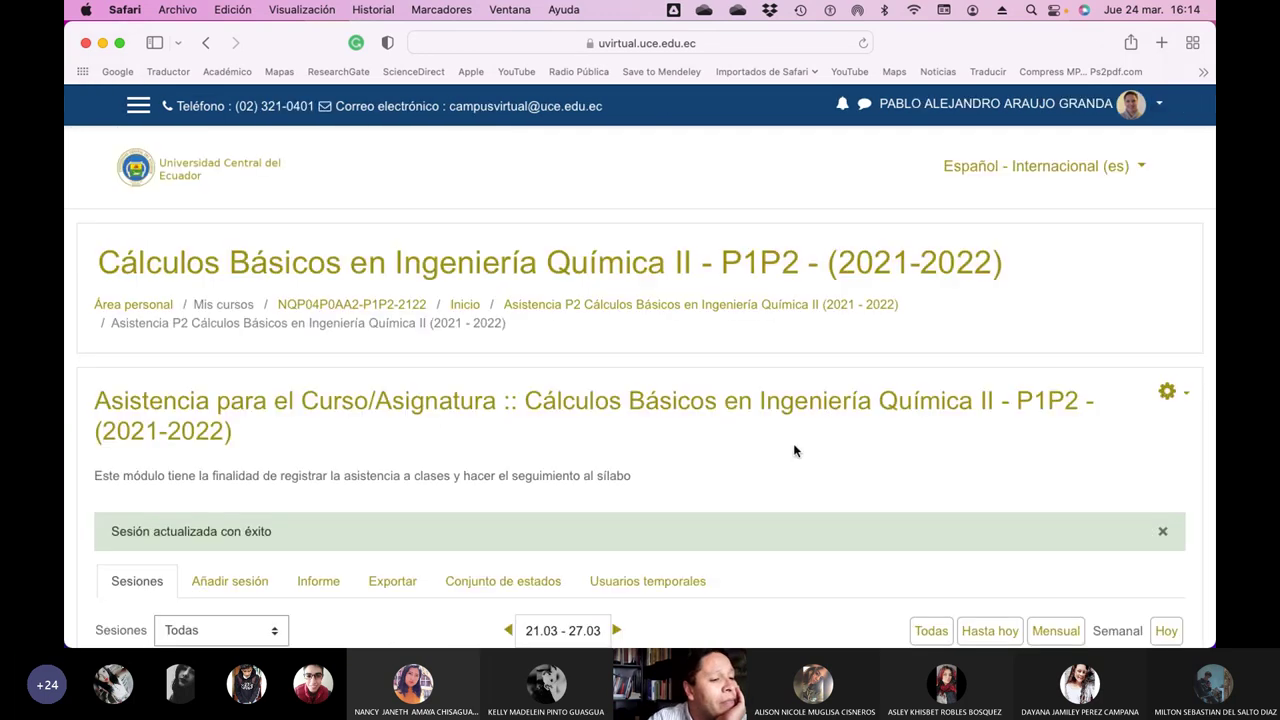
- Open attendance taking for the 24 March session and show all students with the option "No usar paginación"
scroll(793, 443, "down", 10)
left_click(1089, 358)
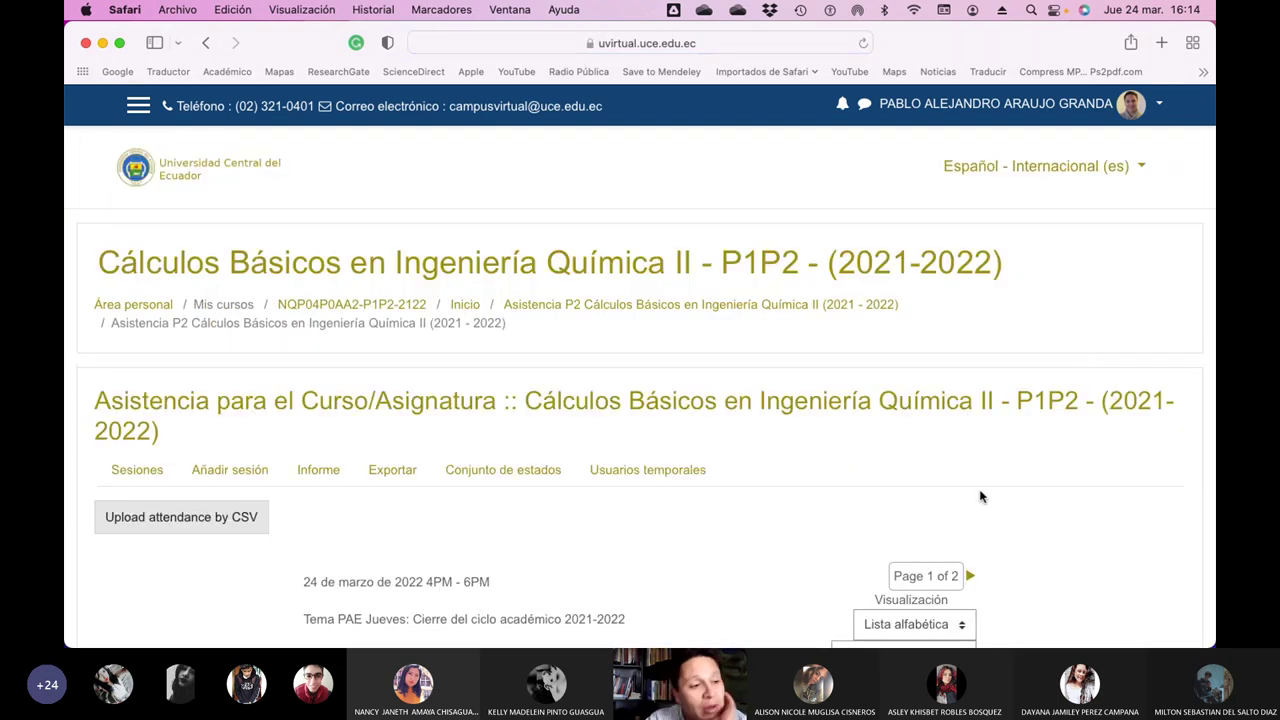
scroll(948, 528, "down", 3)
left_click(948, 528)
left_click(955, 495)
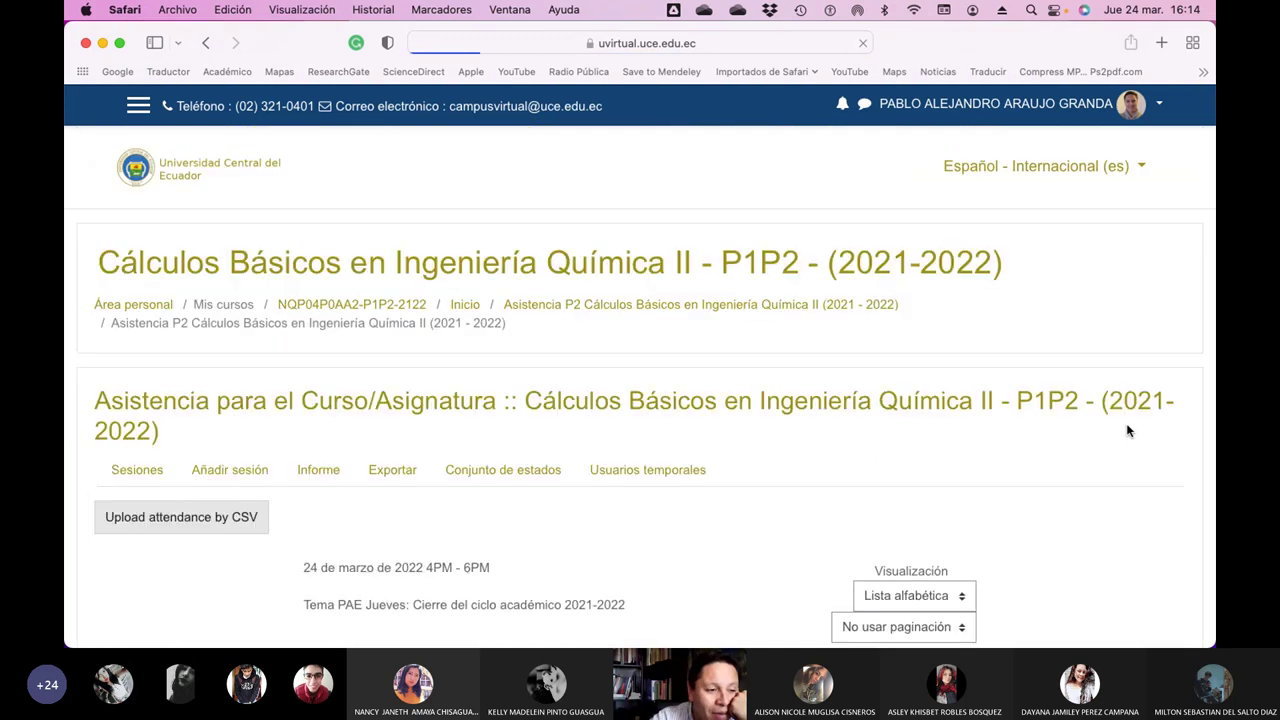
- Check the student list through to its end, save the attendance and dismiss the notice
scroll(1127, 431, "down", 15)
scroll(1127, 431, "down", 20)
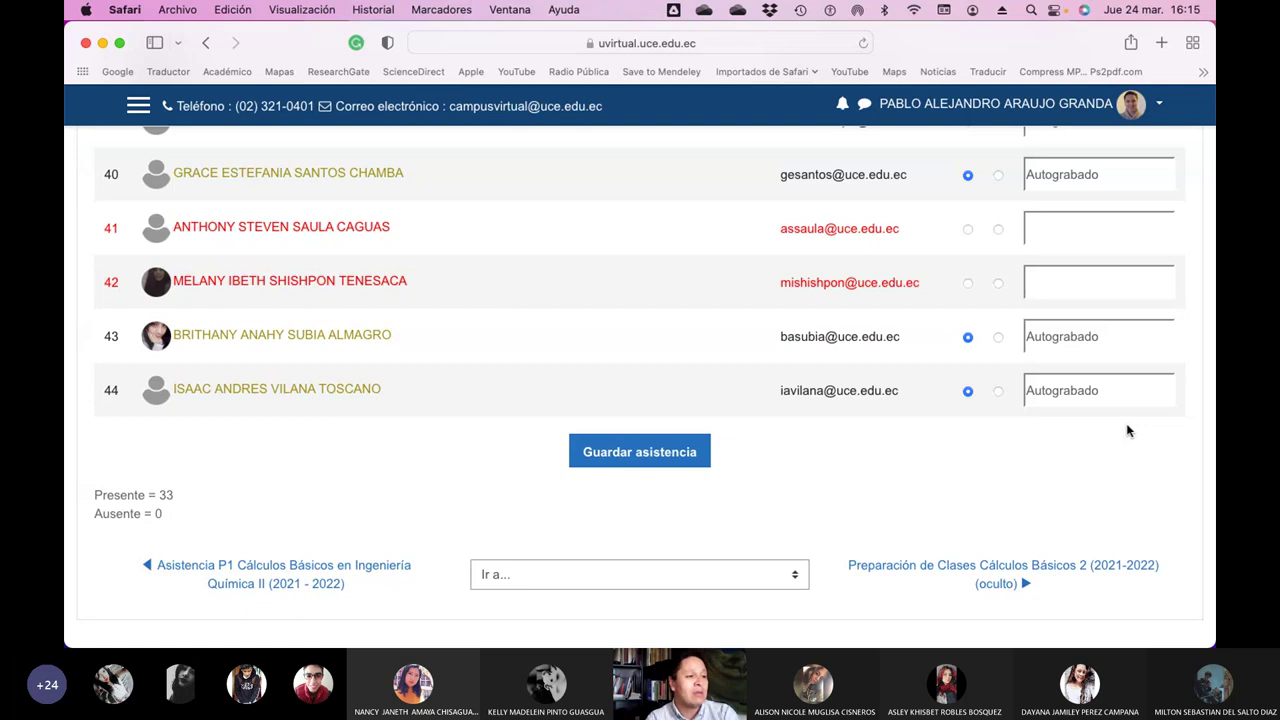
left_click(651, 445)
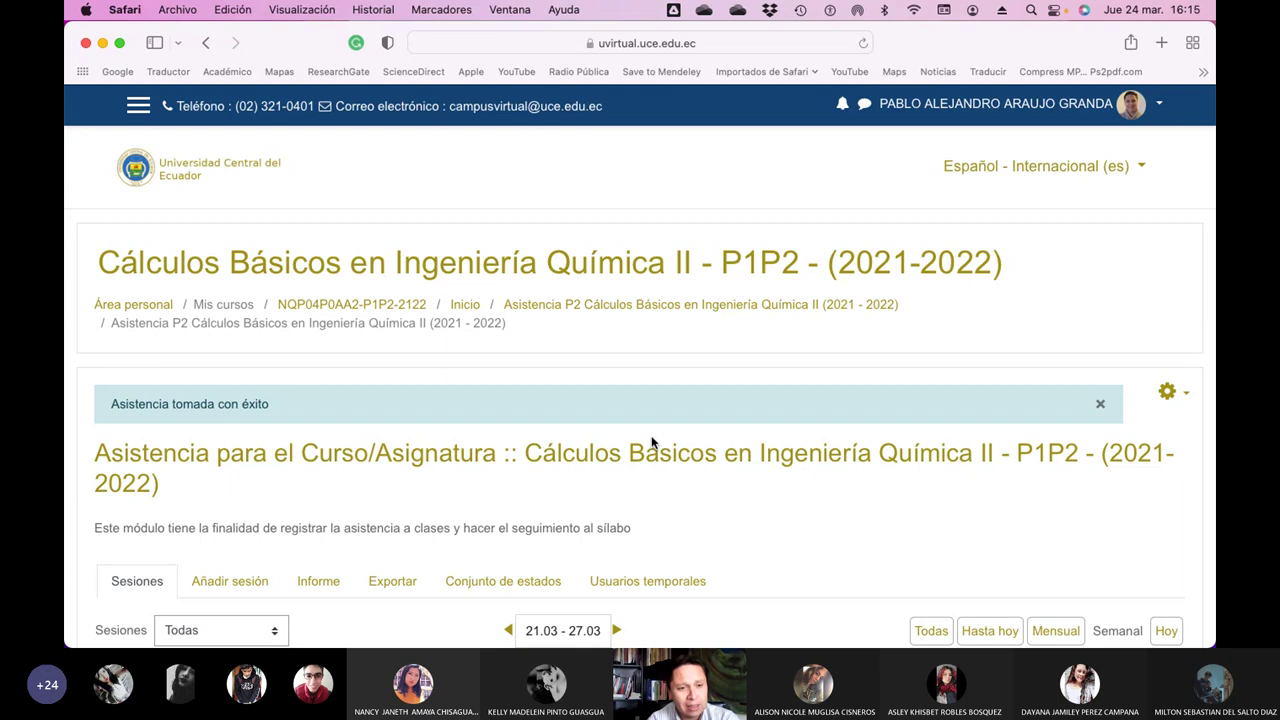
left_click(1100, 405)
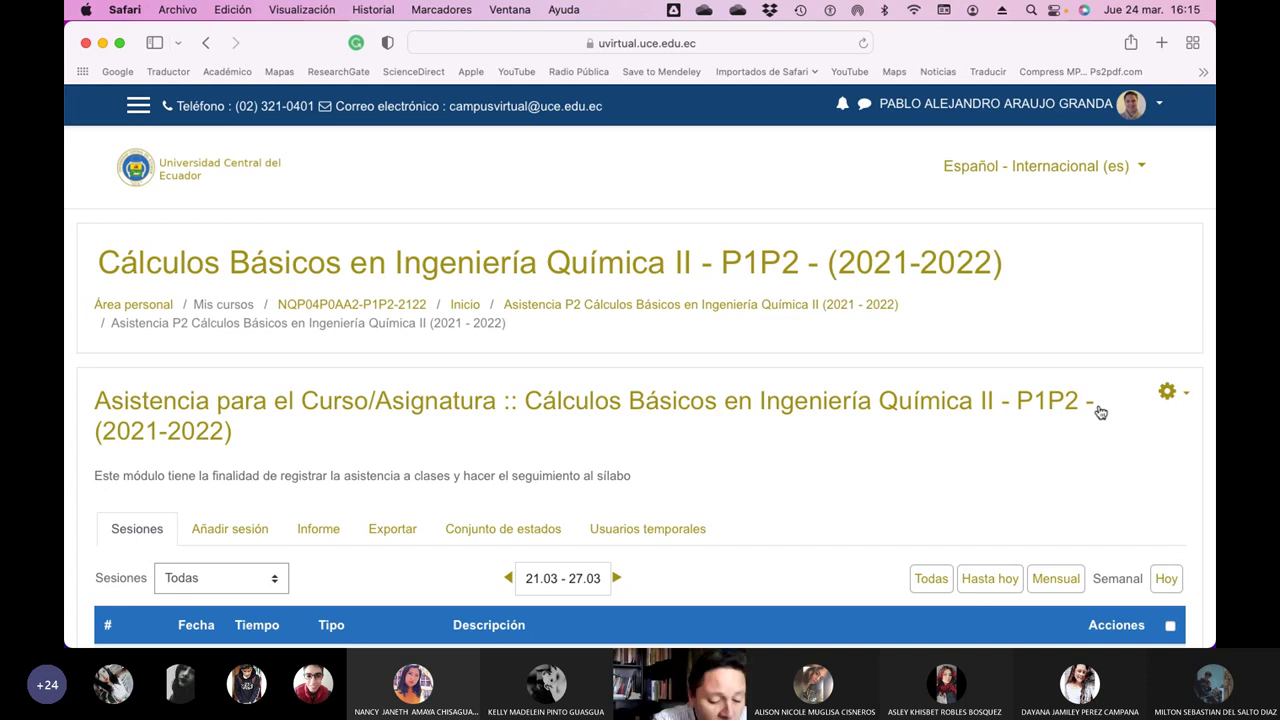
- Open mentimeter.com in a new browser tab and go to the account's presentations
key("super+t")
type("mnti")
key("BackSpace")
key("BackSpace")
key("BackSpace")
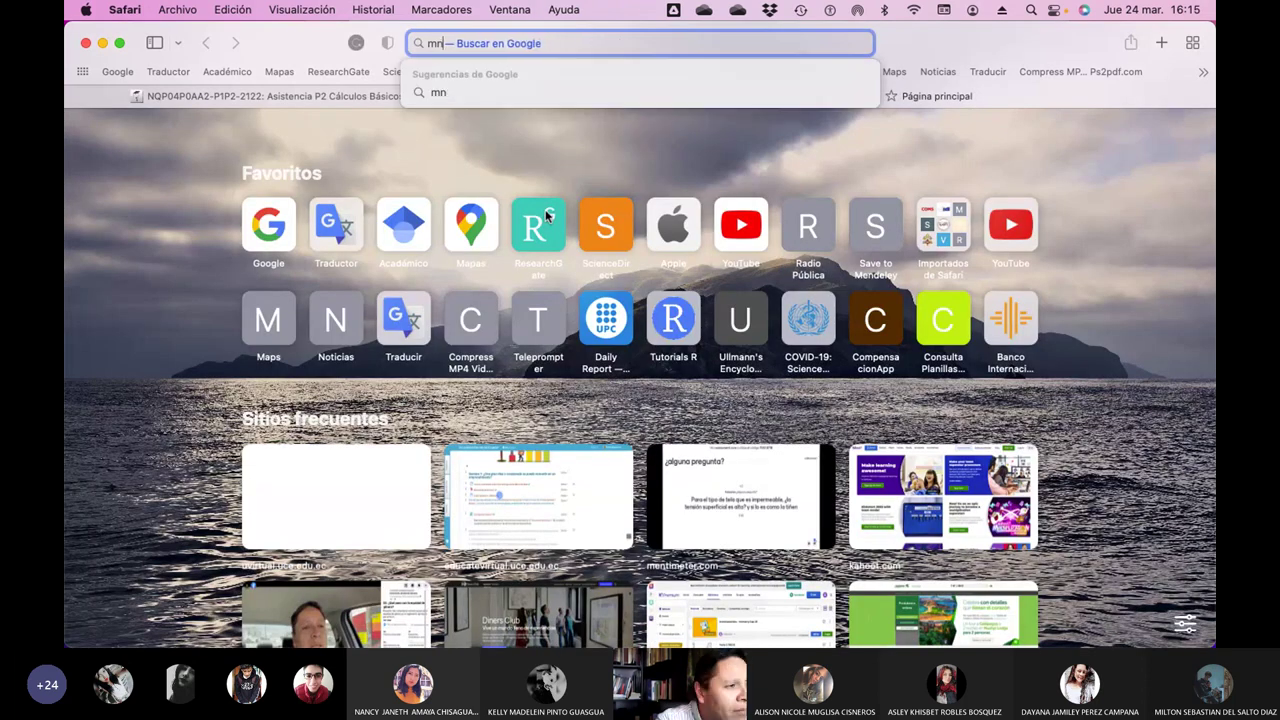
type("entimeter.com")
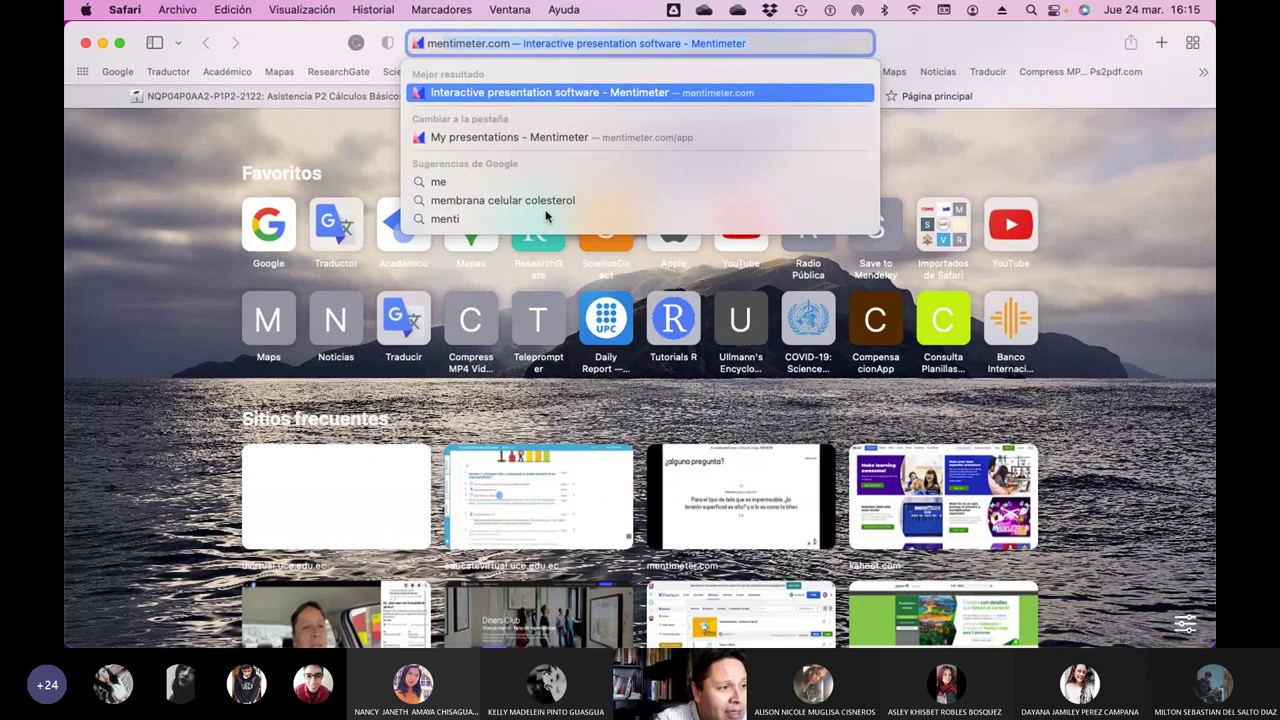
key("Return")
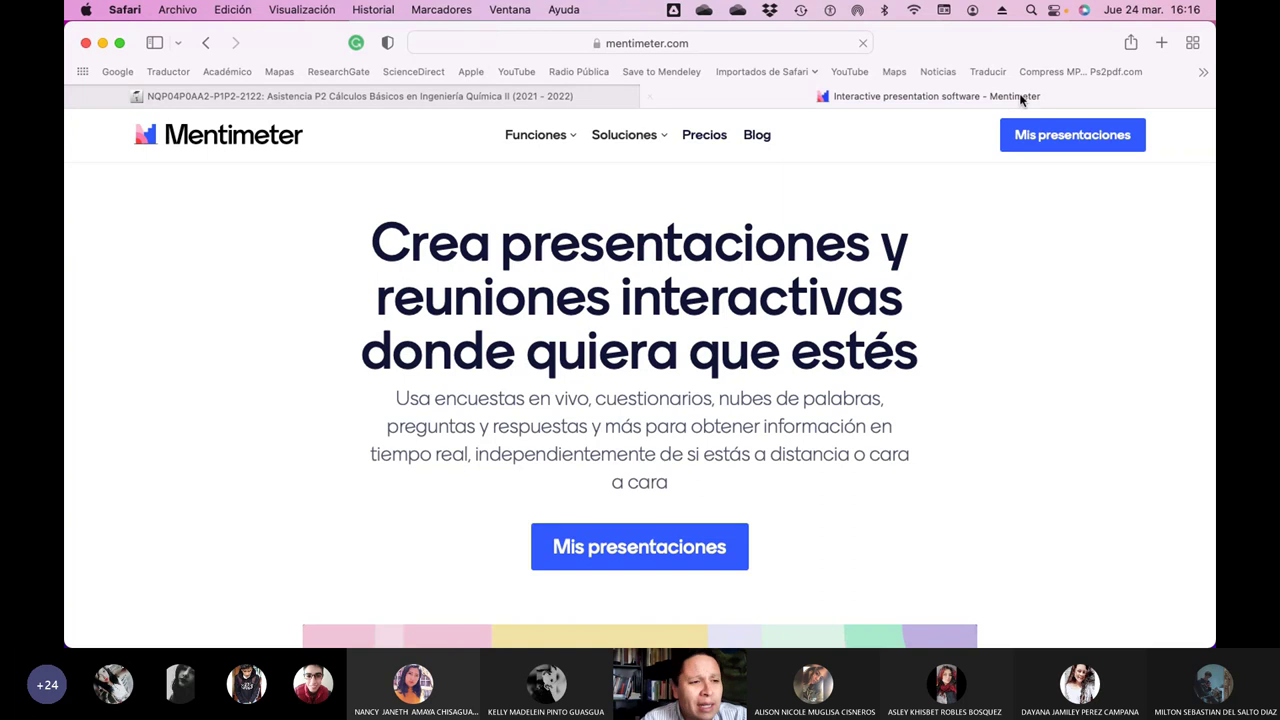
left_click(1074, 143)
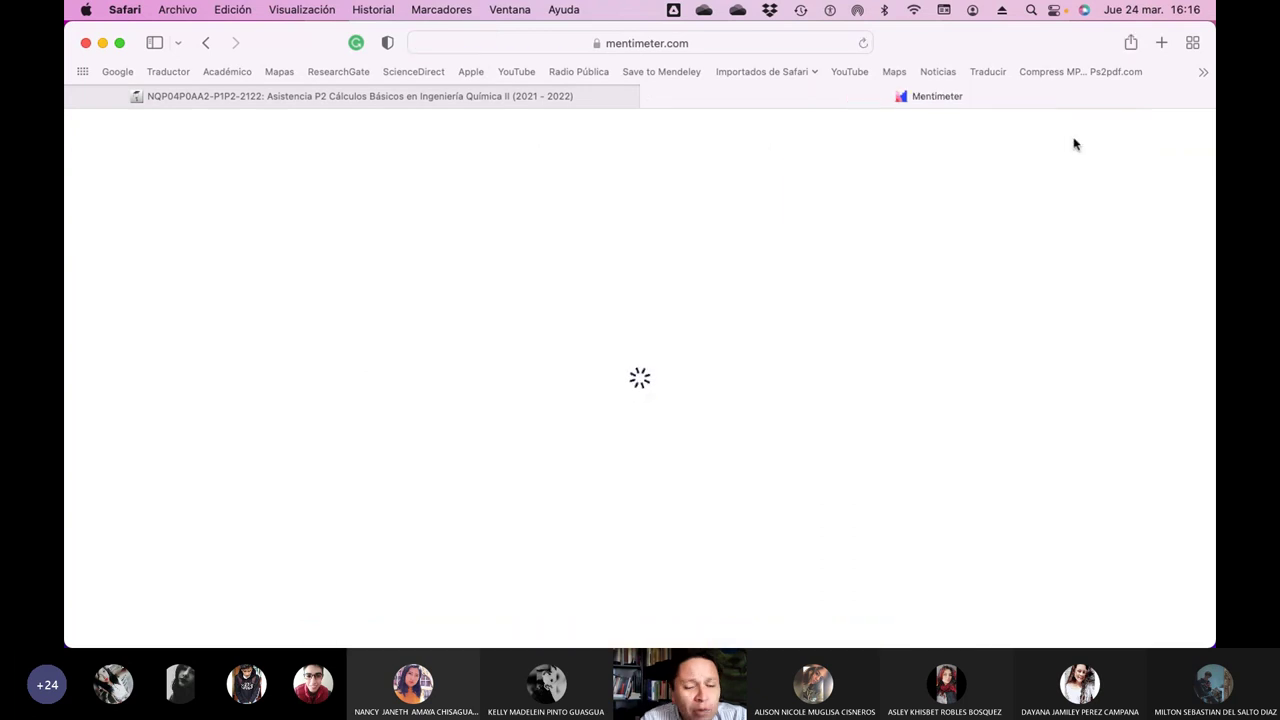